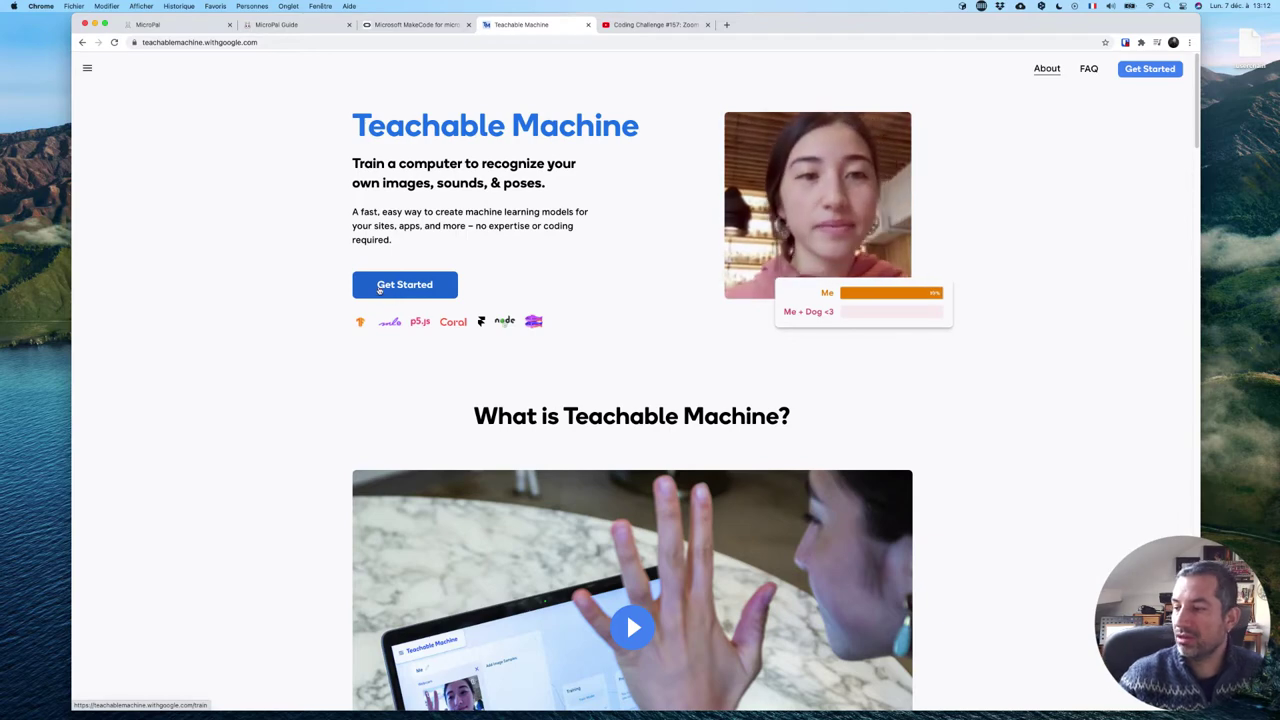
# - Start a new image project and open webcam capture for Class 1
pyautogui.click(380, 290)
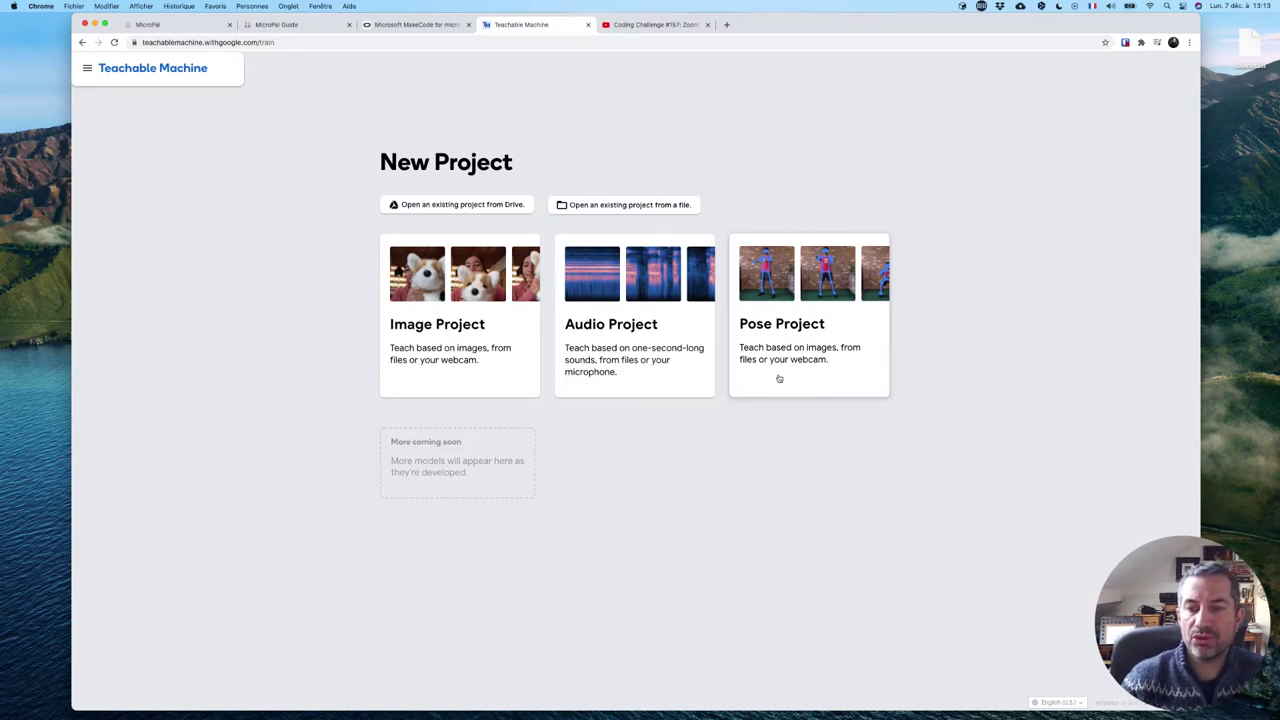
pyautogui.click(473, 338)
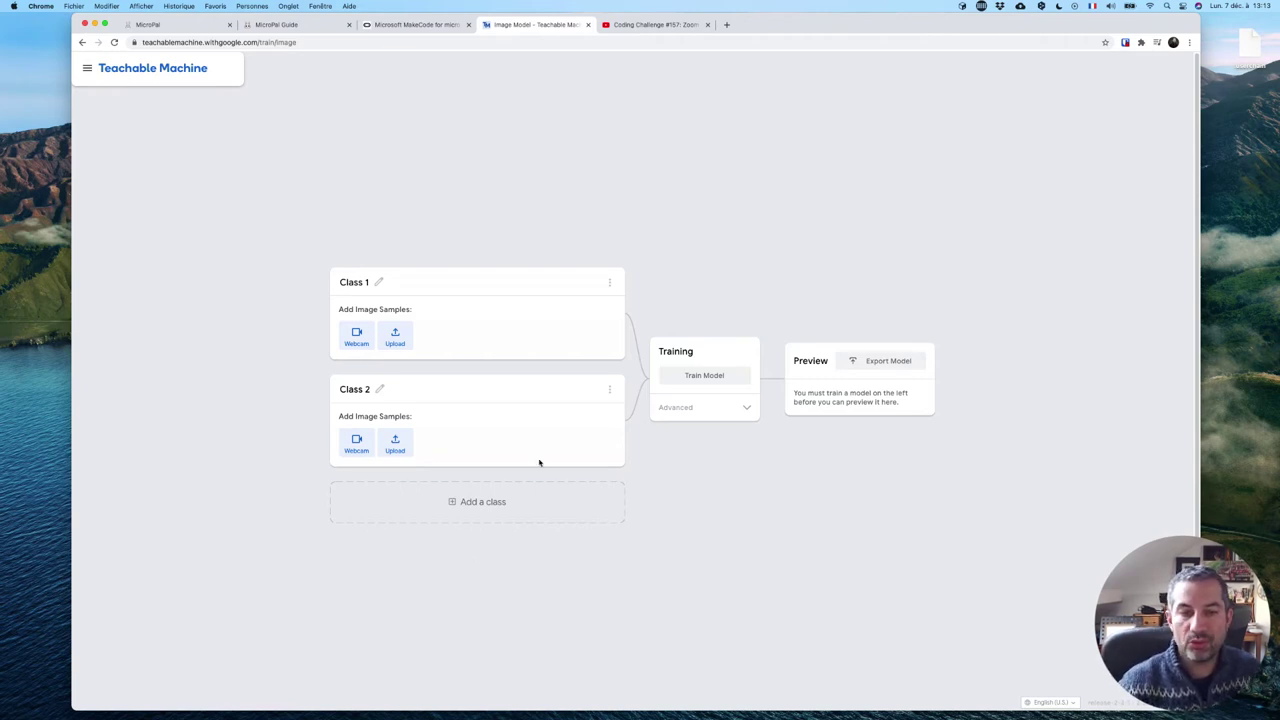
pyautogui.click(357, 340)
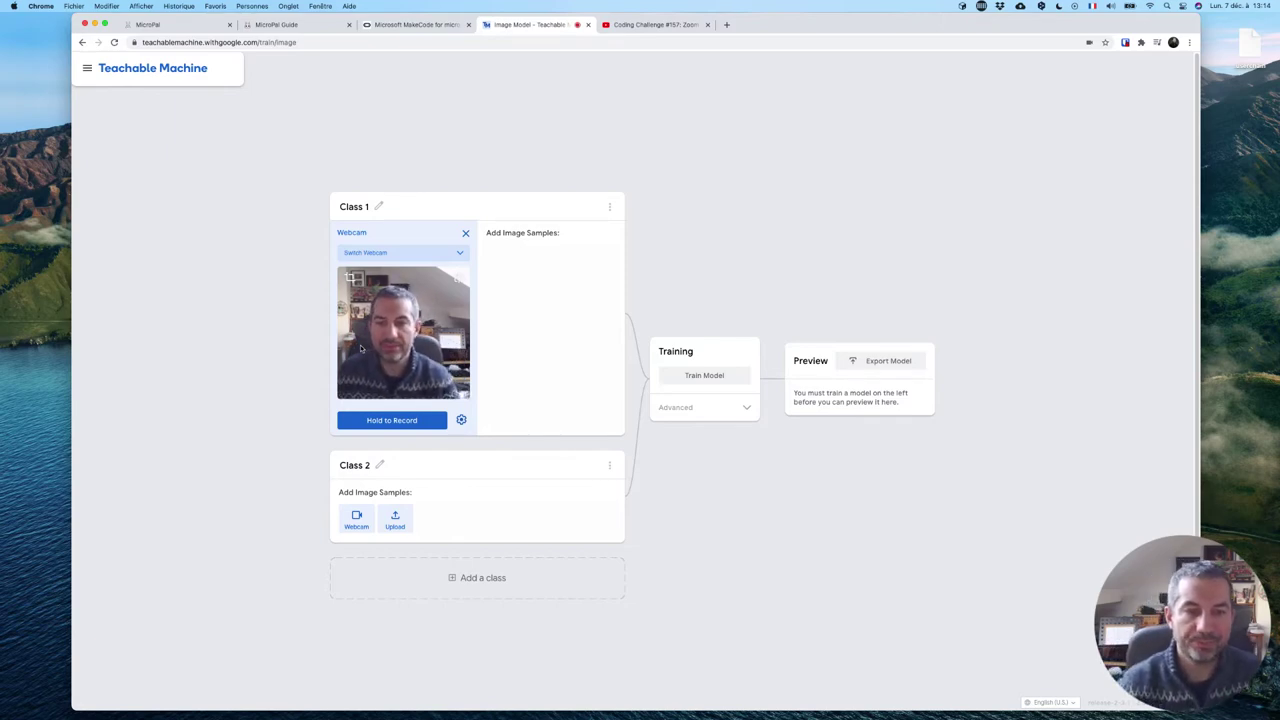
# - Rename Class 1 as "moi" and record about 200 webcam image samples of the face without a raised hand
pyautogui.click(362, 206)
pyautogui.write('moi')
pyautogui.press('Return')
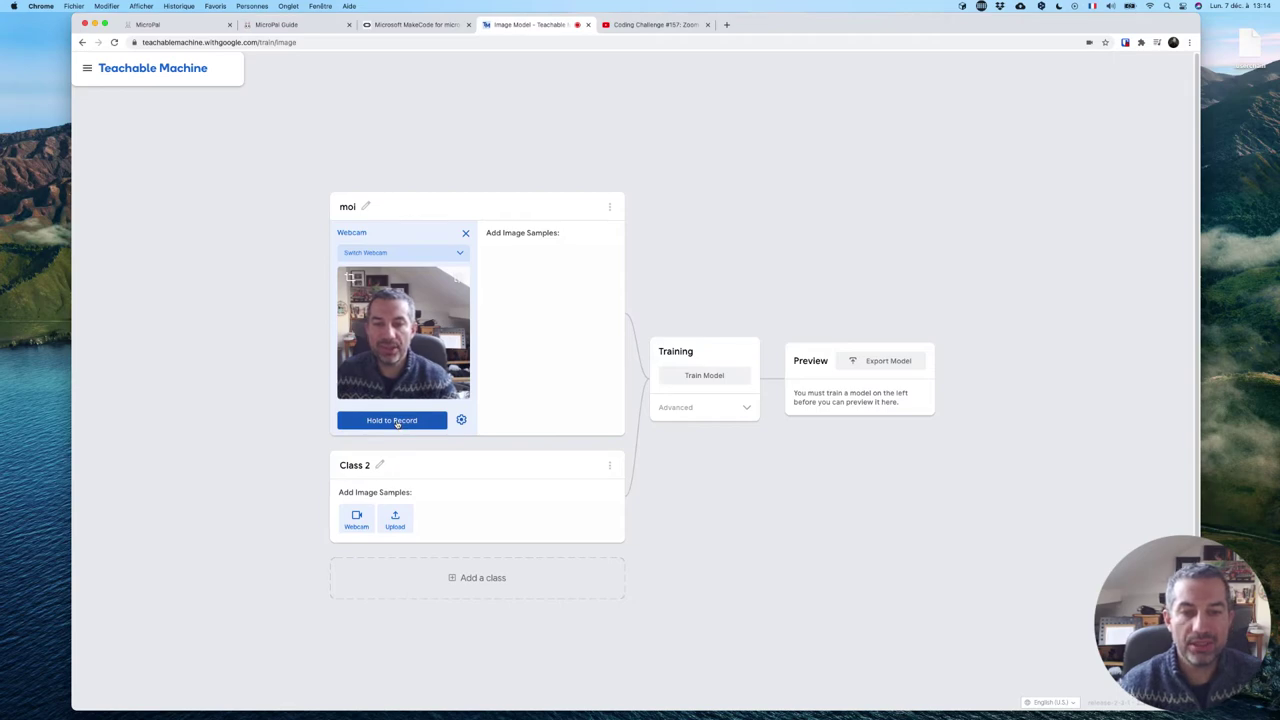
pyautogui.moveTo(397, 423); pyautogui.dragTo(397, 424)
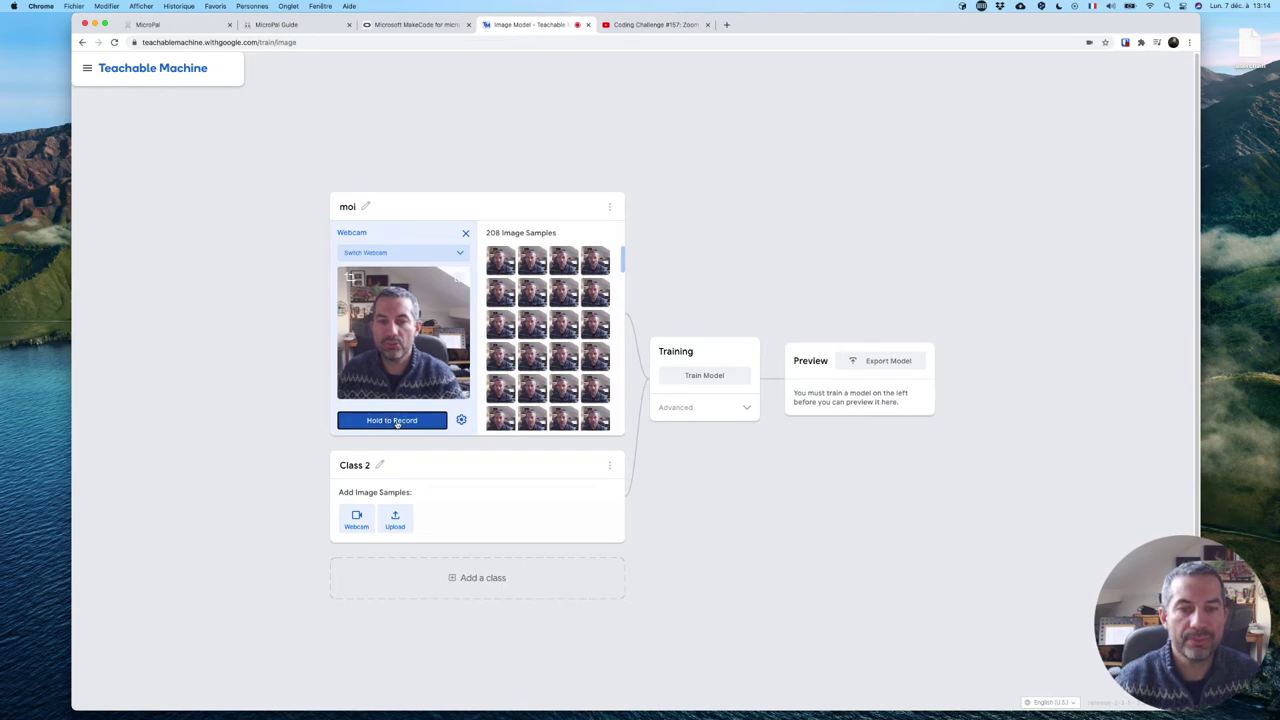
# - Rename Class 2 as "main levée" and record about 200 webcam image samples with one hand raised
pyautogui.click(353, 525)
pyautogui.click(355, 316)
pyautogui.write('main levée')
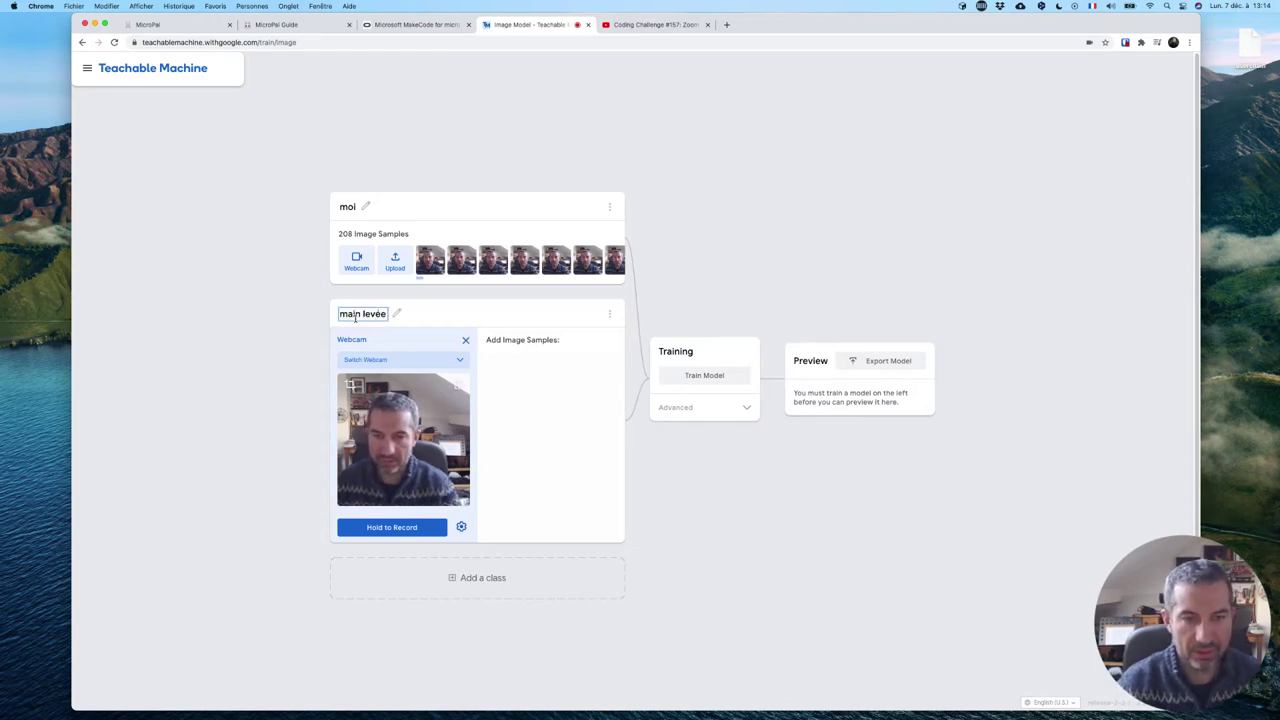
pyautogui.press('Return')
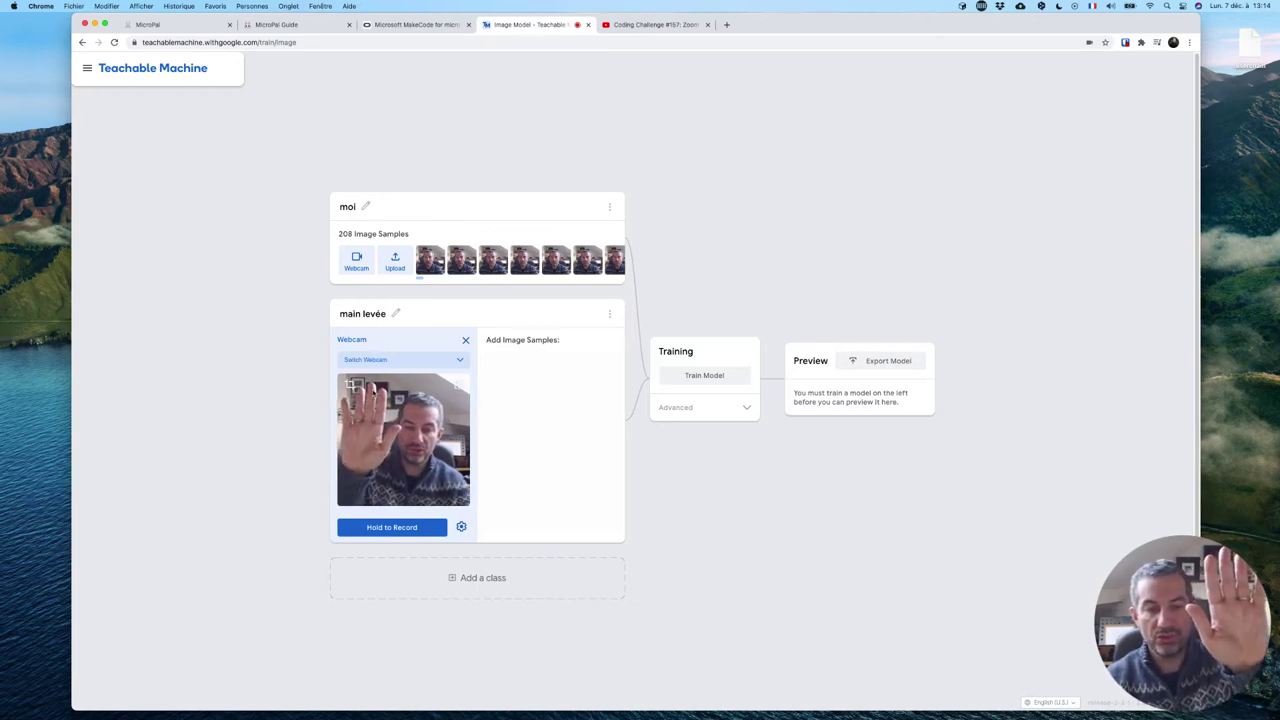
pyautogui.moveTo(400, 531); pyautogui.dragTo(398, 530)
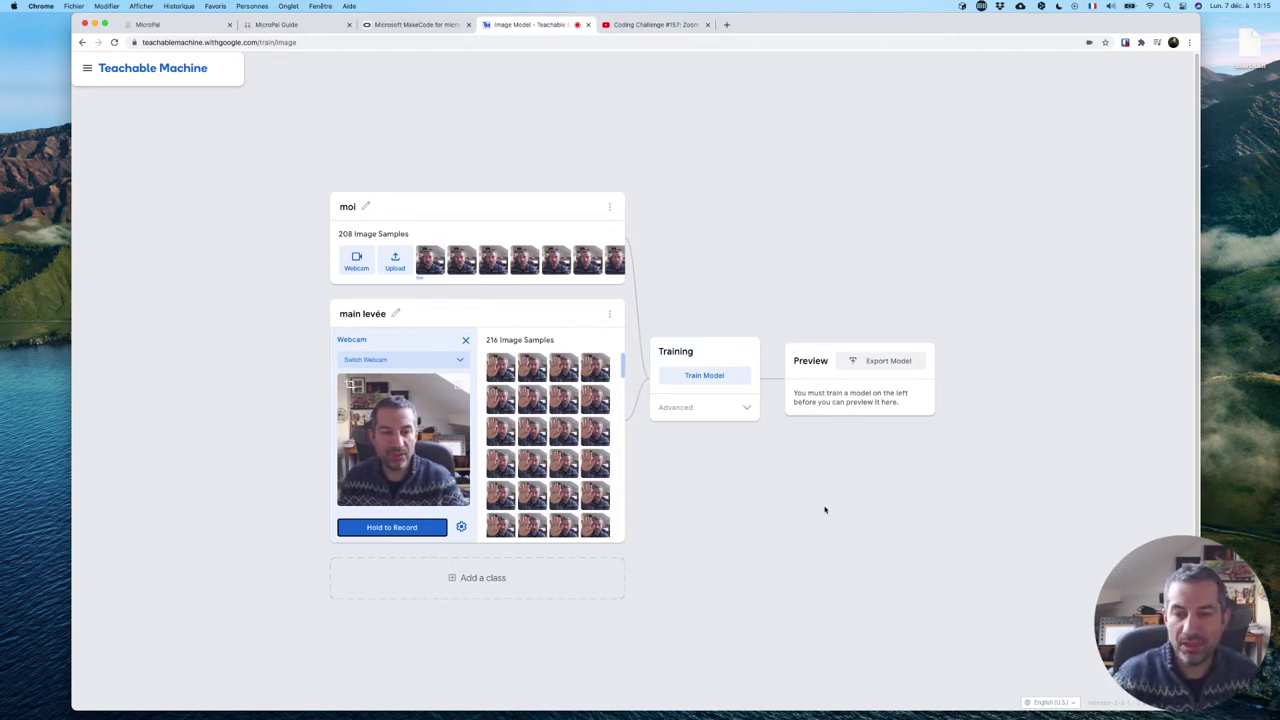
# - Train the model on the two classes and preview it with the webcam as input
pyautogui.click(719, 381)
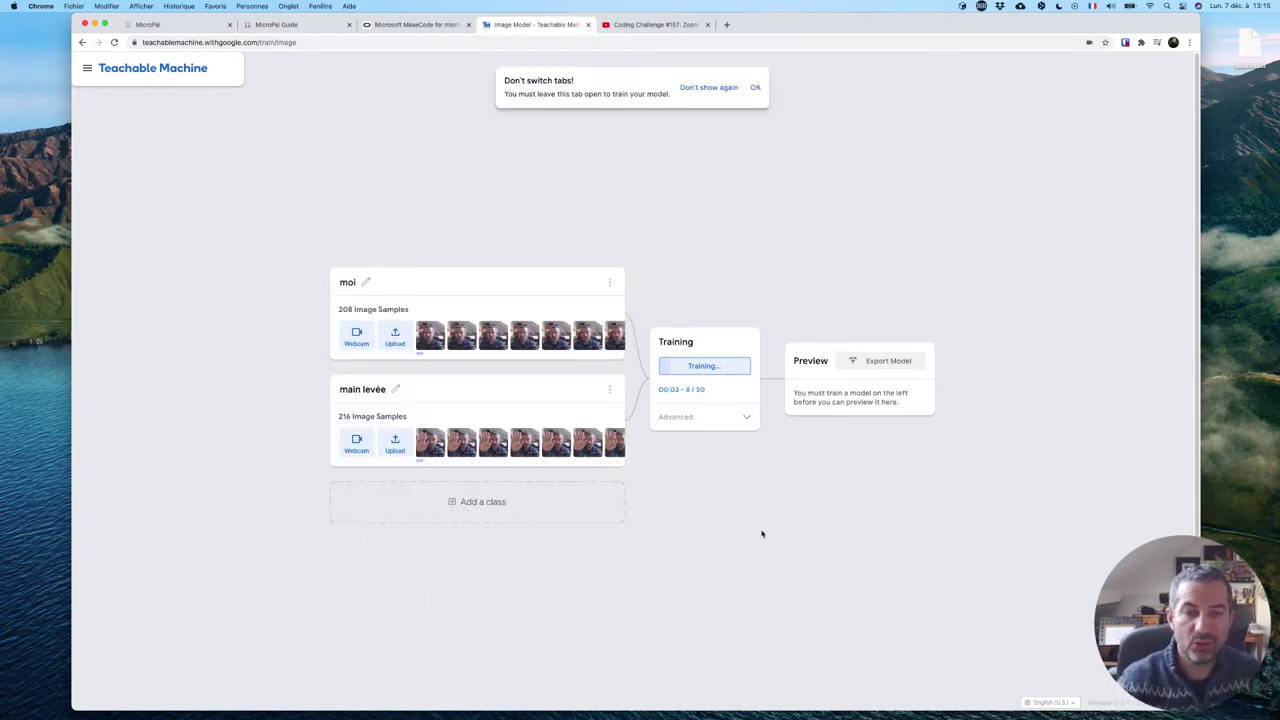
pyautogui.click(759, 91)
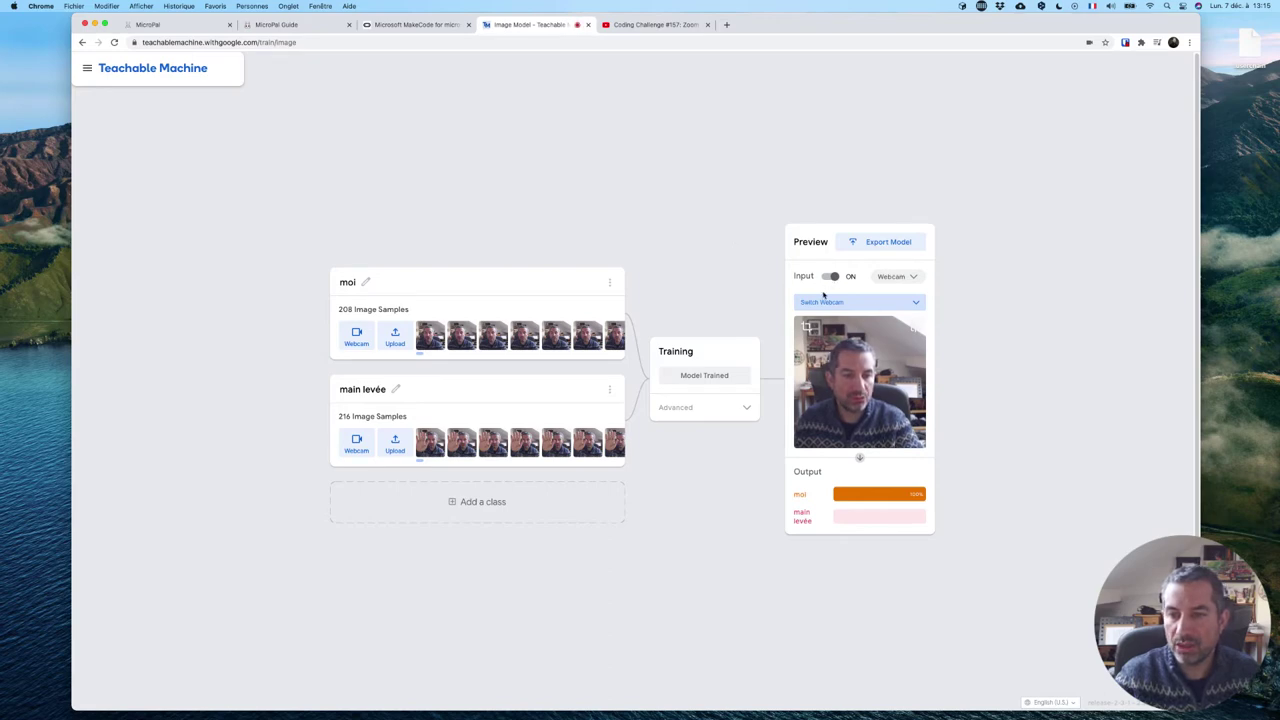
pyautogui.click(903, 276)
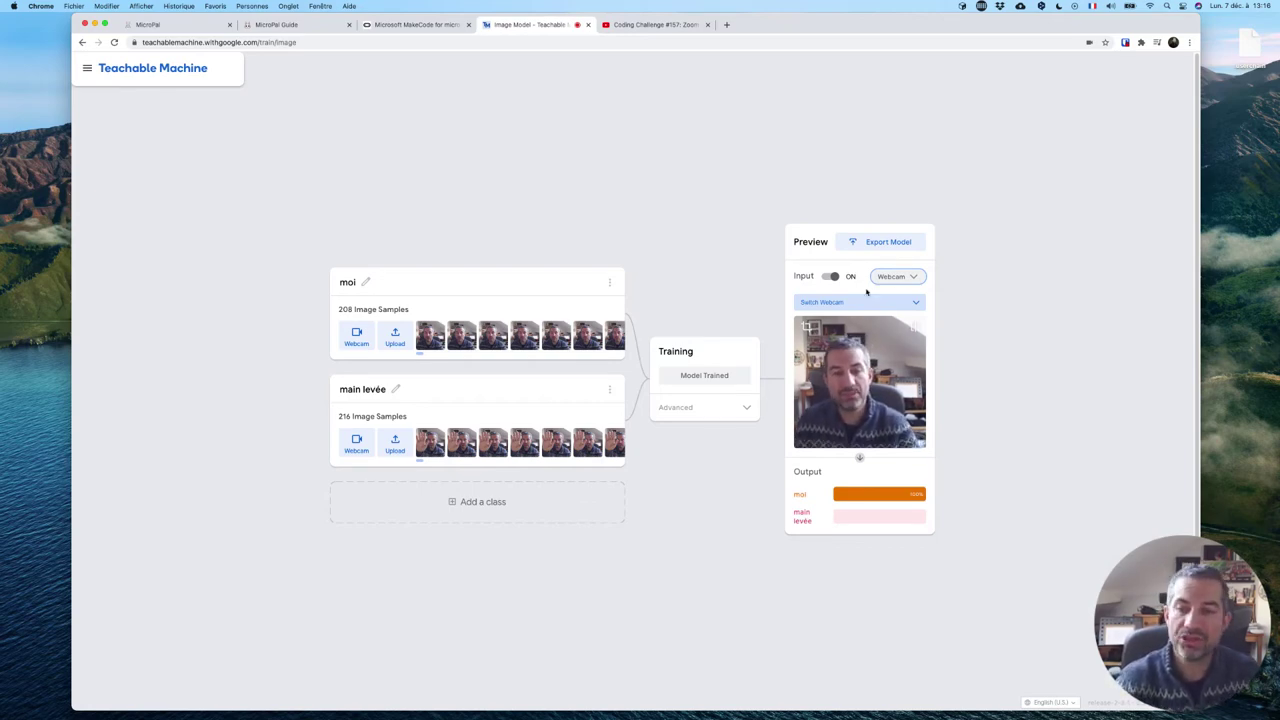
# - Examine the model export options for Tensorflow.js, Tensorflow and Tensorflow Lite, including the Keras code snippet
pyautogui.click(914, 248)
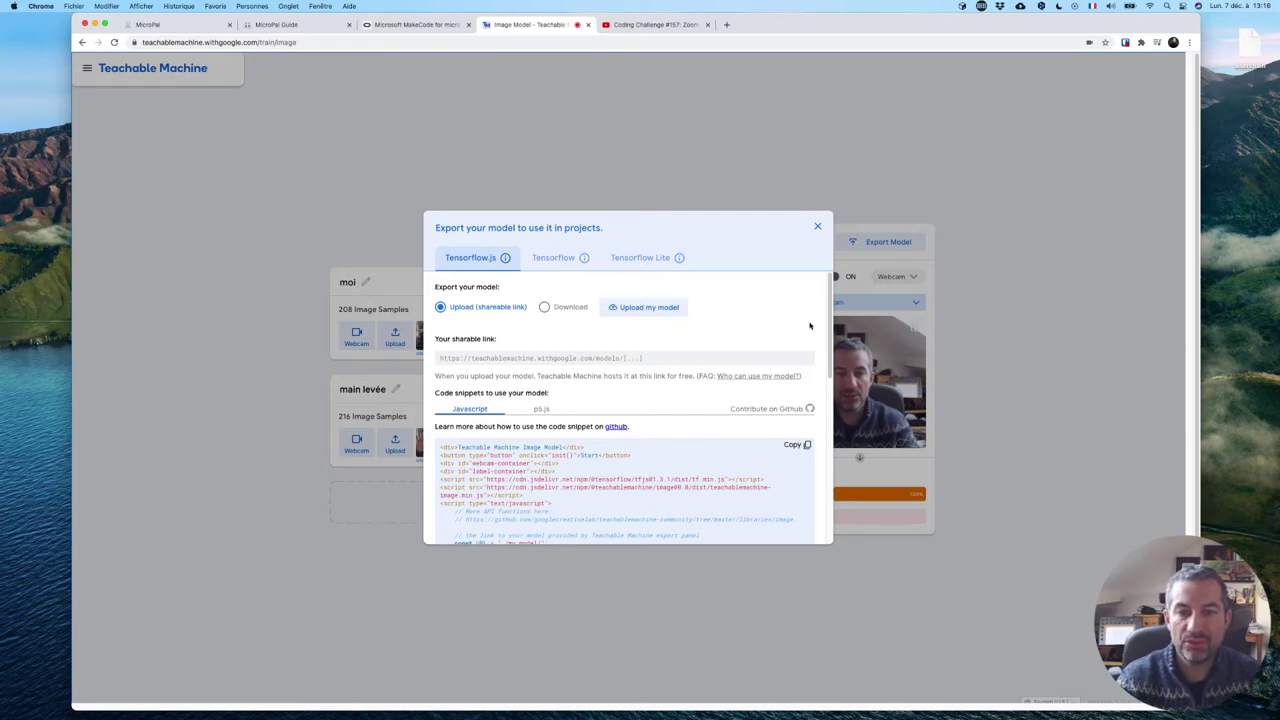
pyautogui.click(559, 259)
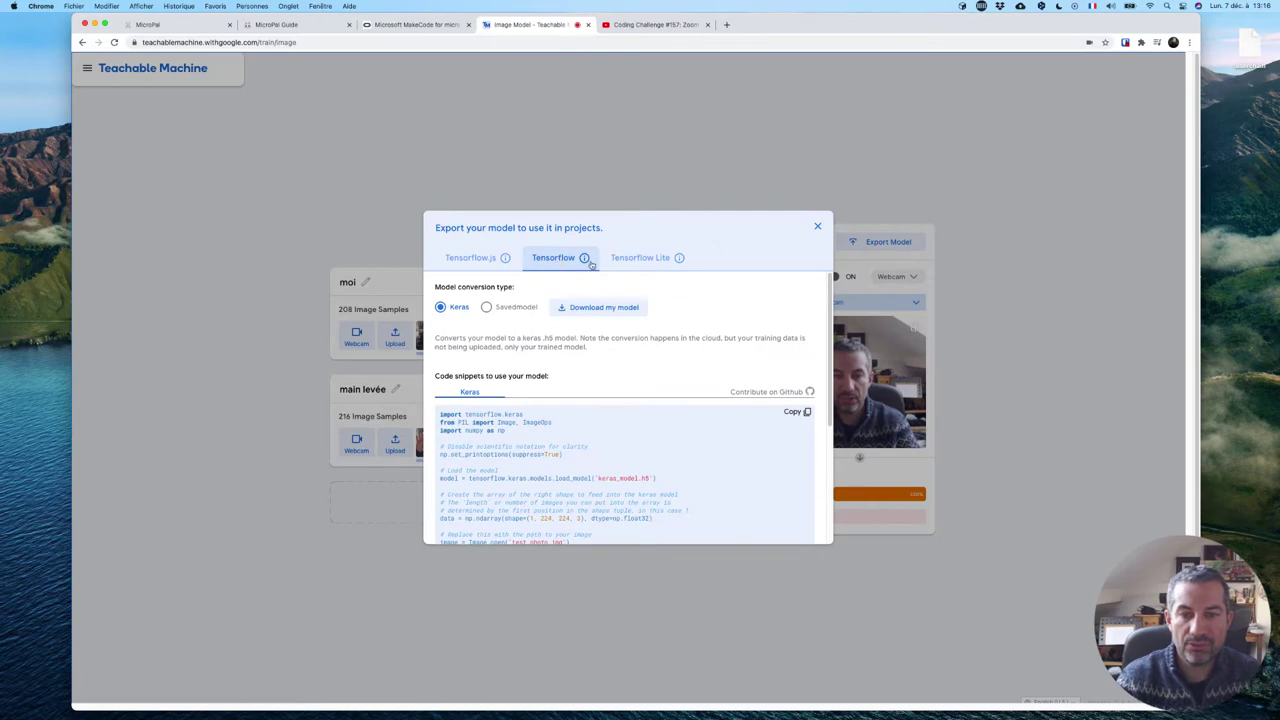
pyautogui.click(627, 259)
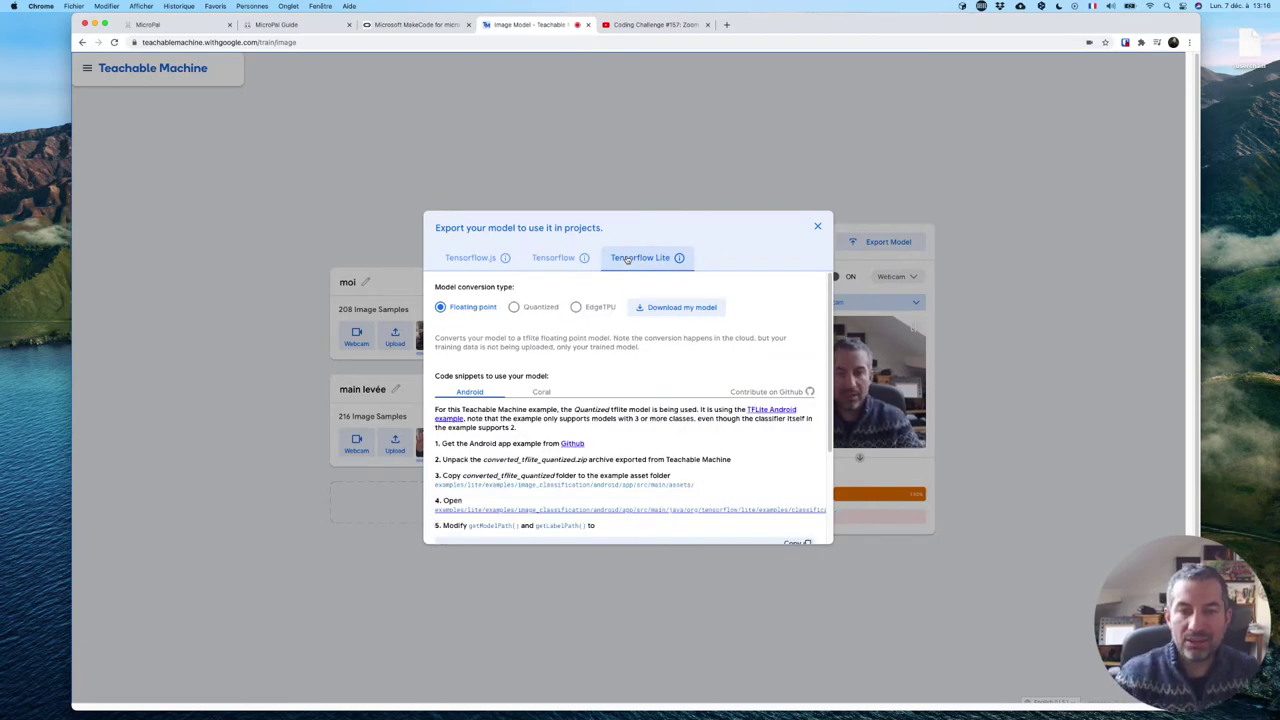
pyautogui.click(566, 256)
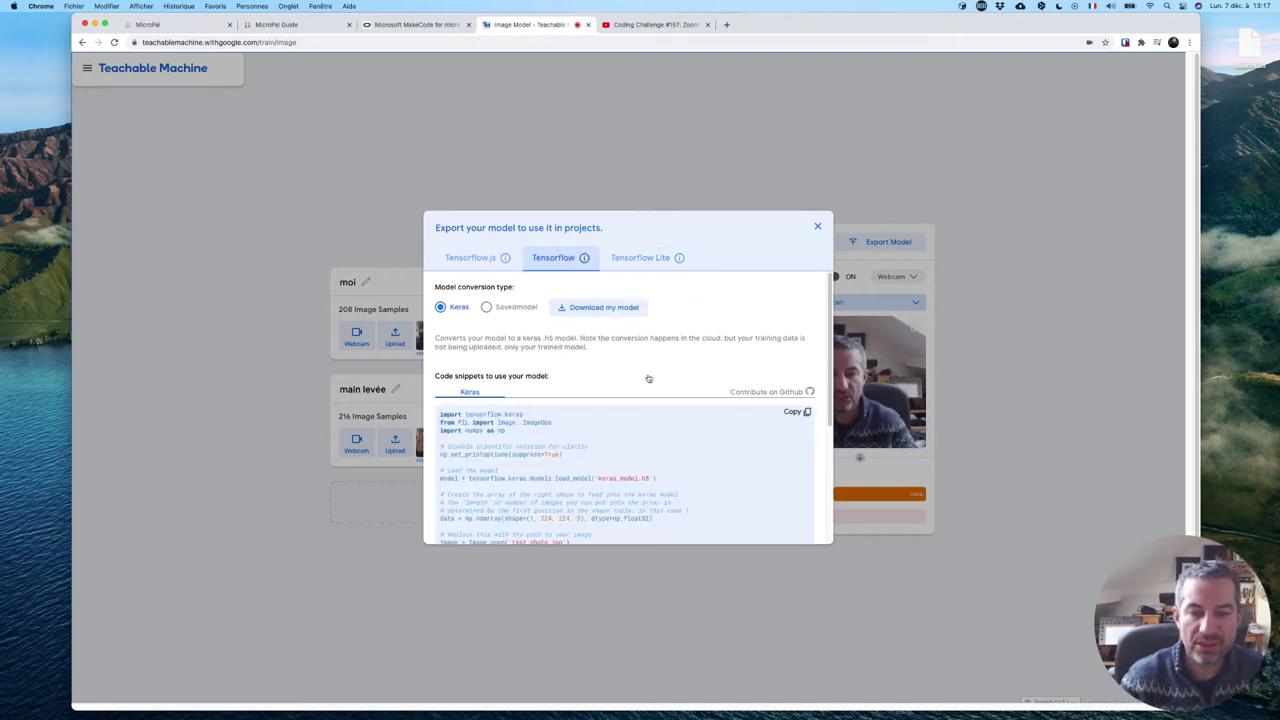
pyautogui.scroll(-1, 710, 487)
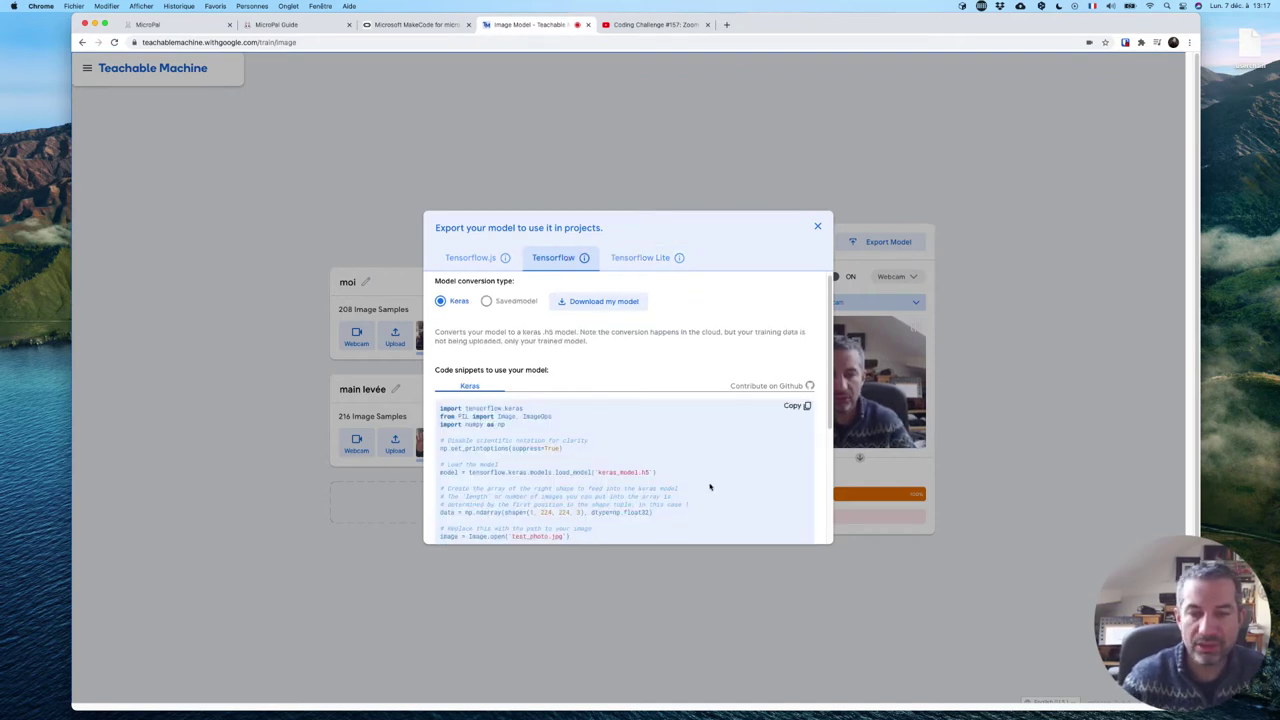
pyautogui.scroll(-2, 710, 487)
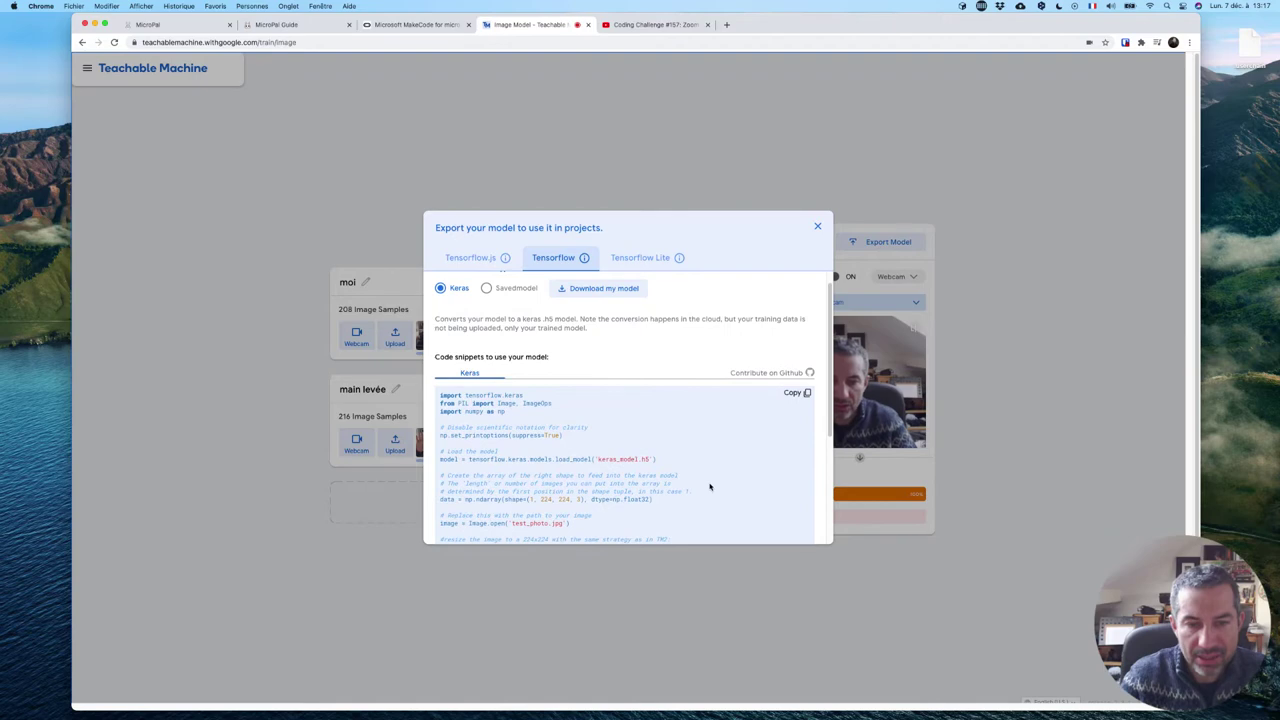
pyautogui.scroll(-5, 710, 487)
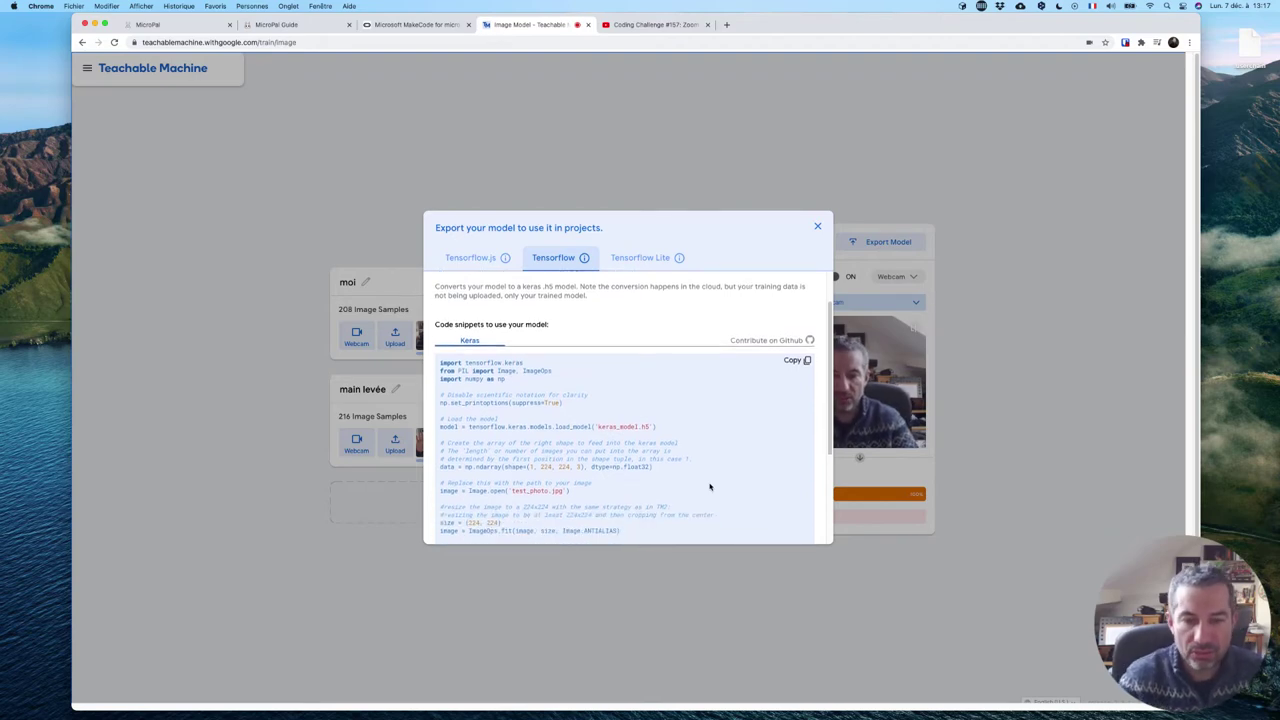
pyautogui.scroll(-10, 710, 487)
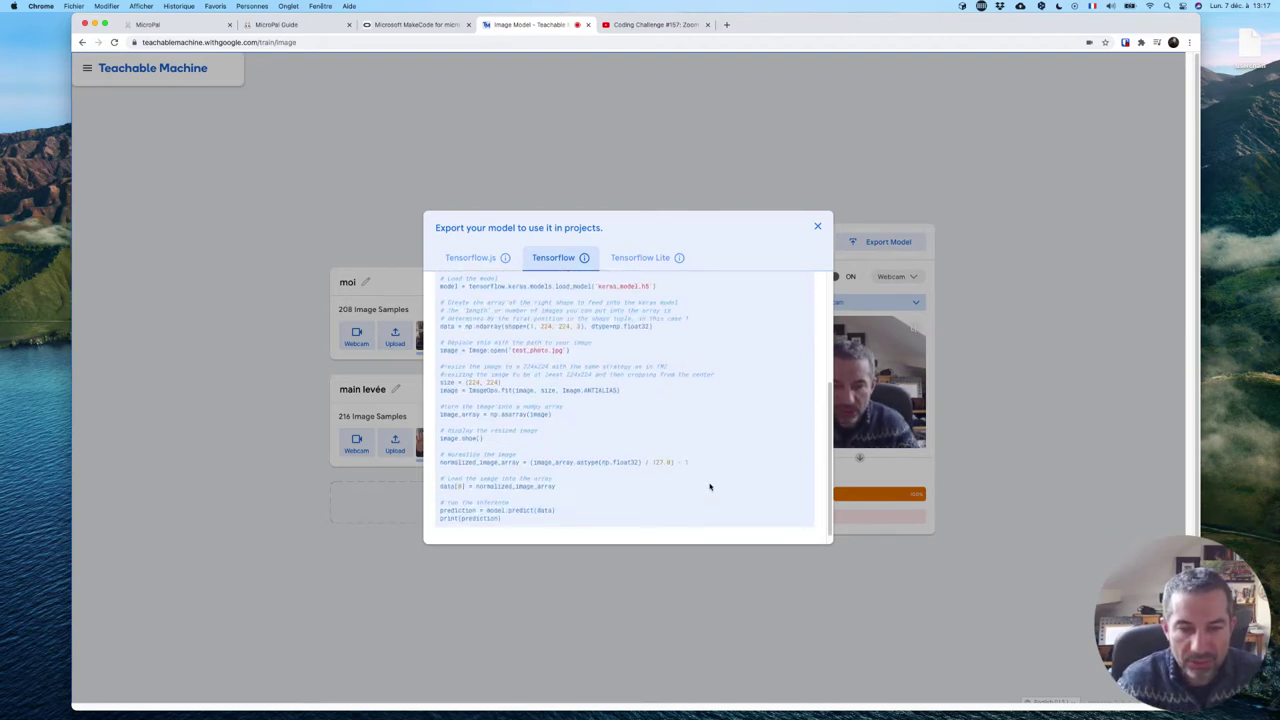
pyautogui.scroll(15, 710, 487)
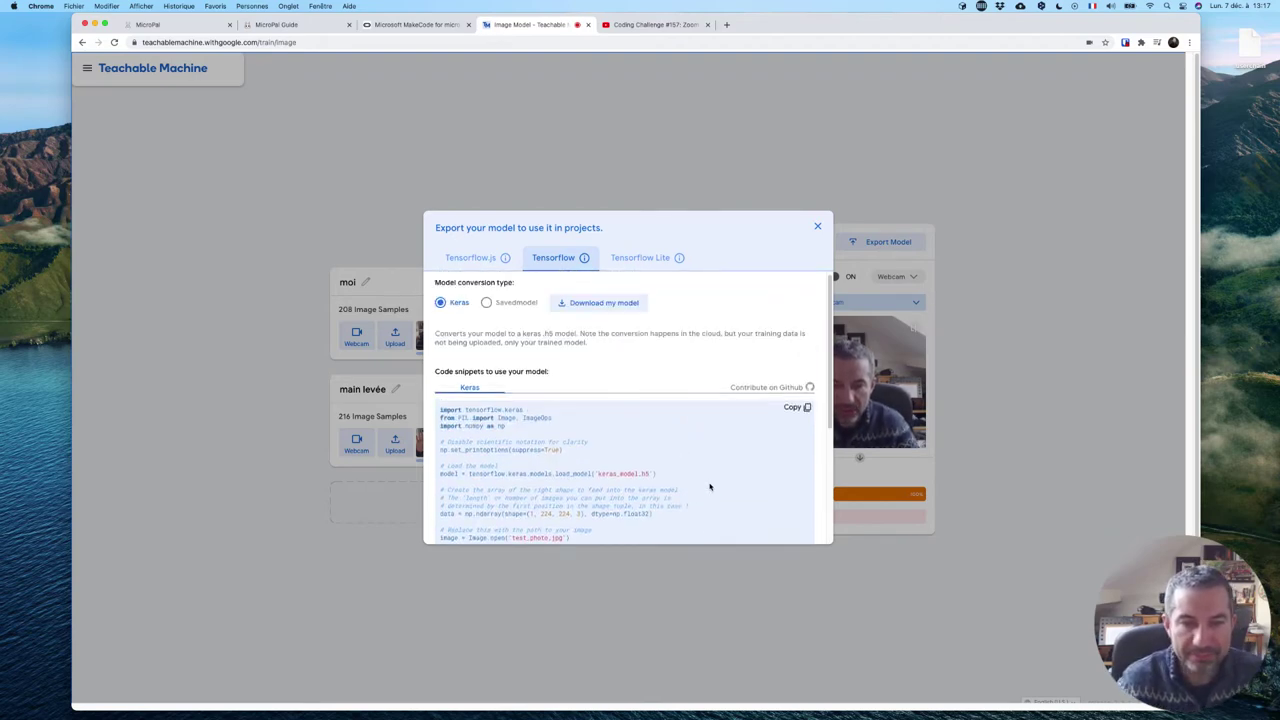
# - Upload the model for Tensorflow.js with a shareable link and open the p5.js code snippet in the p5.js Web Editor
pyautogui.click(478, 257)
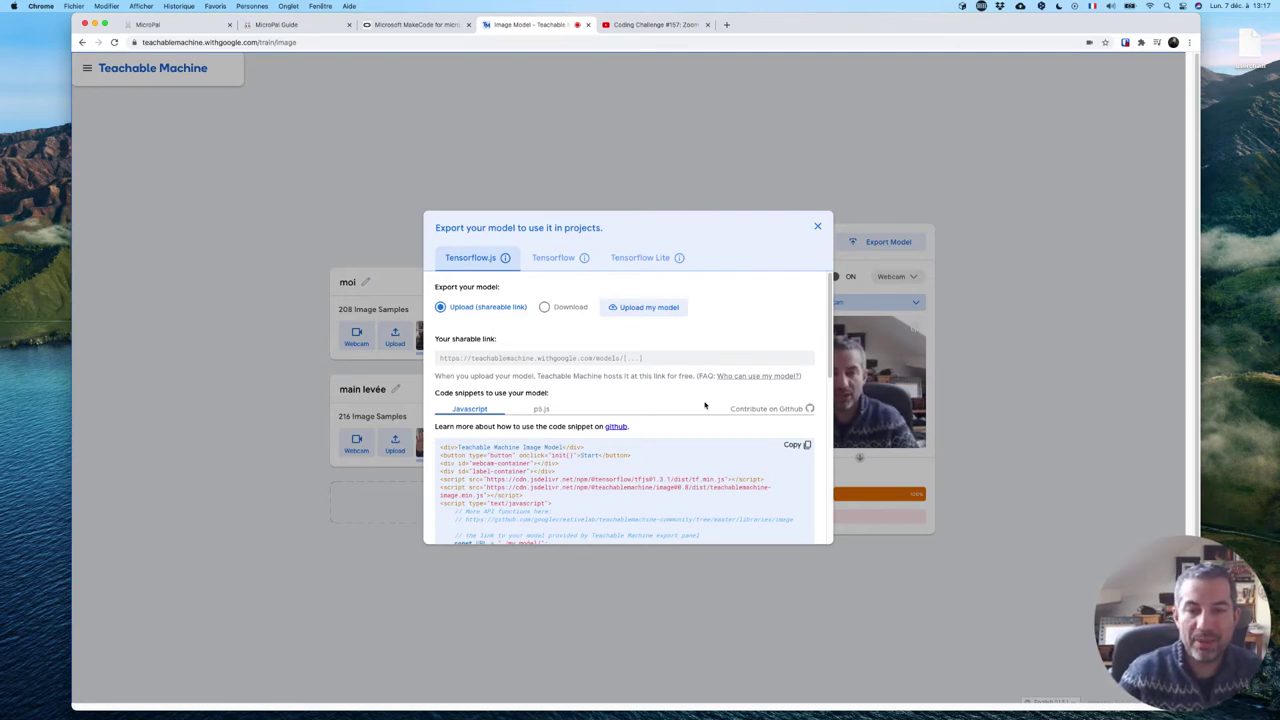
pyautogui.click(671, 309)
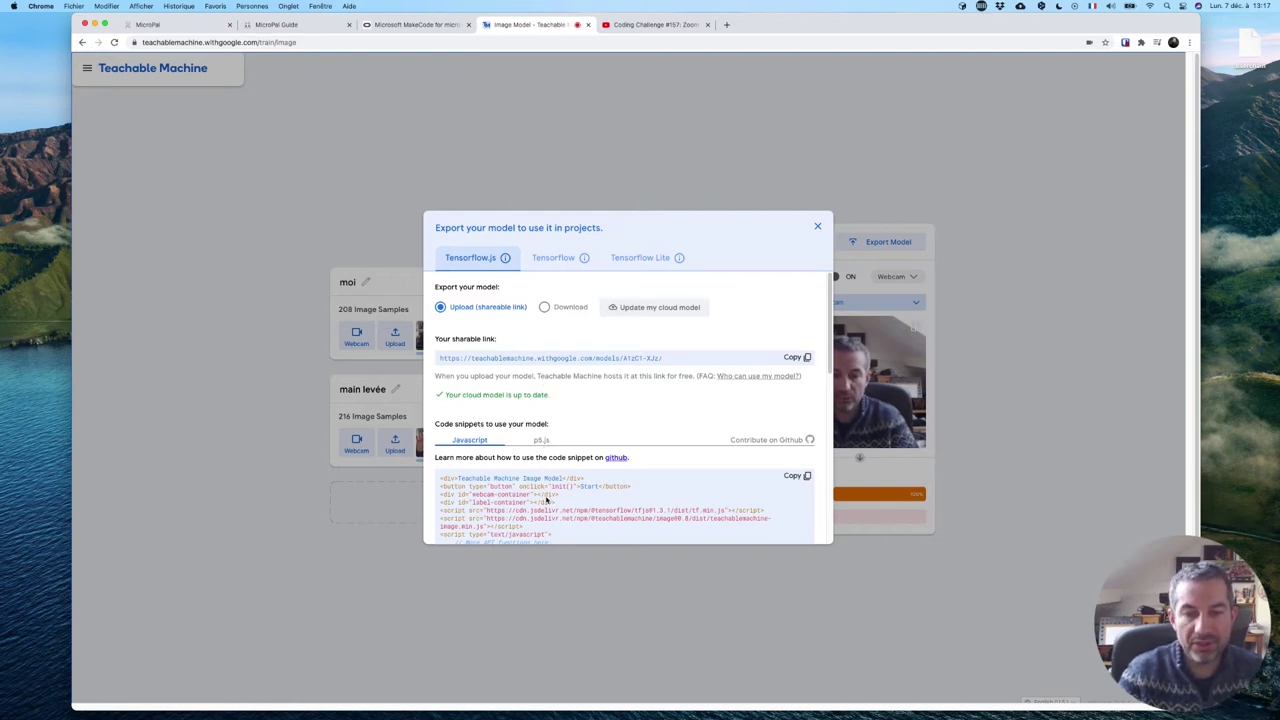
pyautogui.scroll(-3, 560, 493)
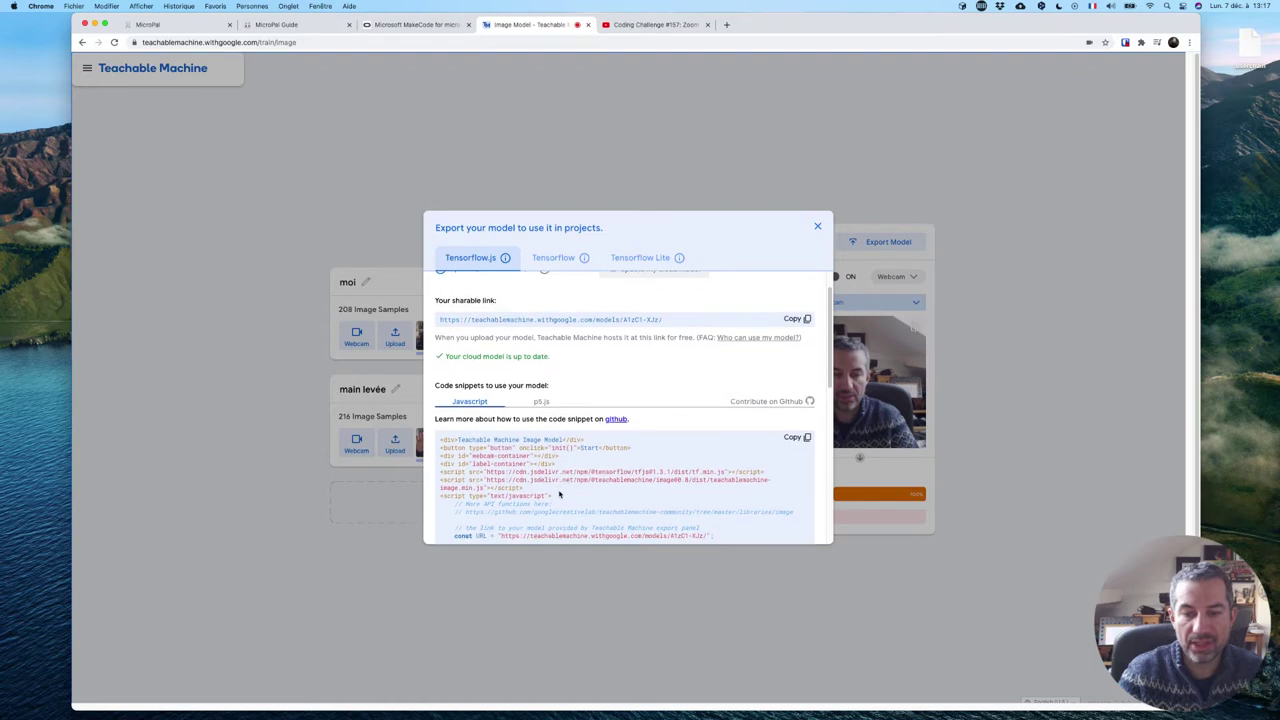
pyautogui.click(540, 381)
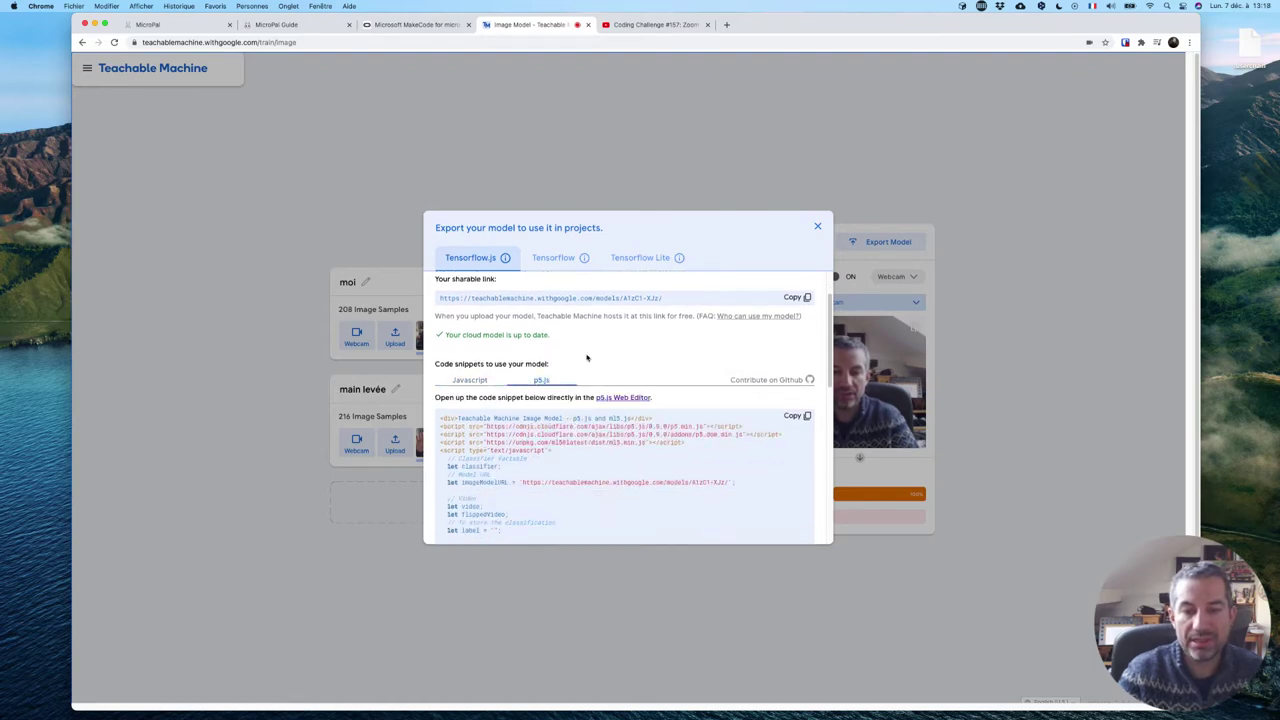
pyautogui.click(611, 397)
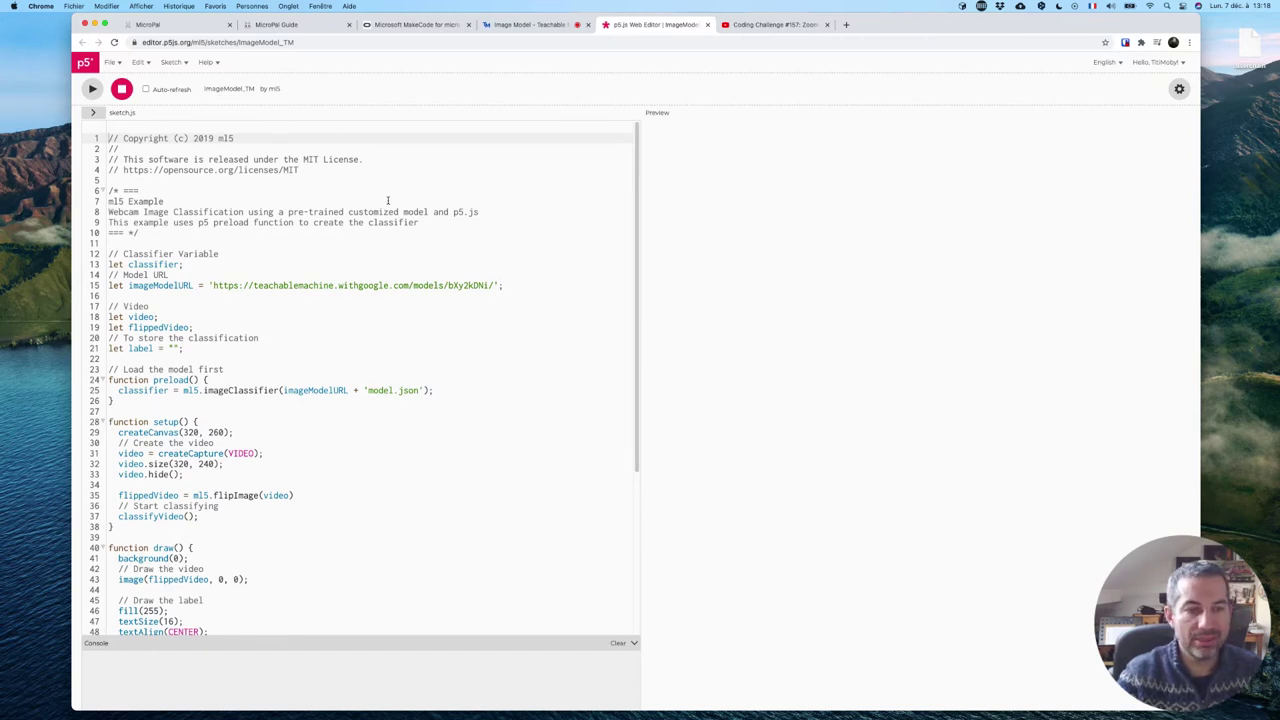
# - Look through the ImageModel_TM sketch code and run the sketch
pyautogui.scroll(-5, 430, 288)
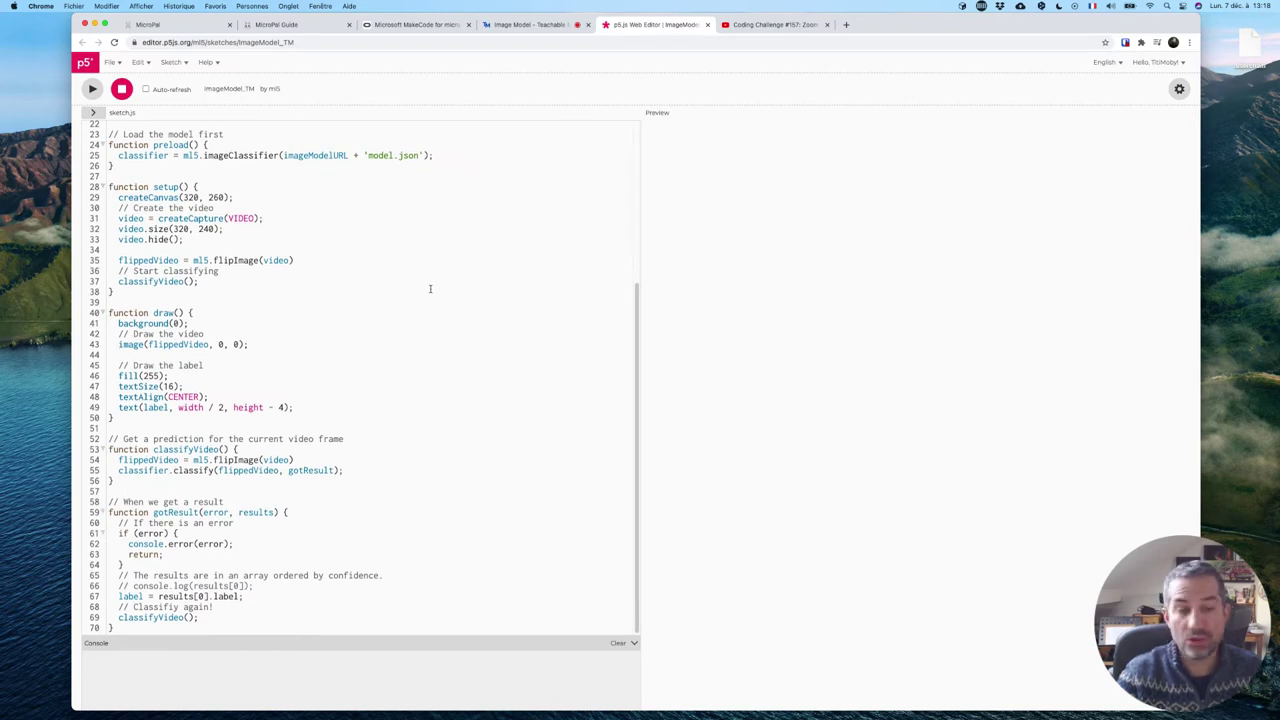
pyautogui.scroll(5, 430, 288)
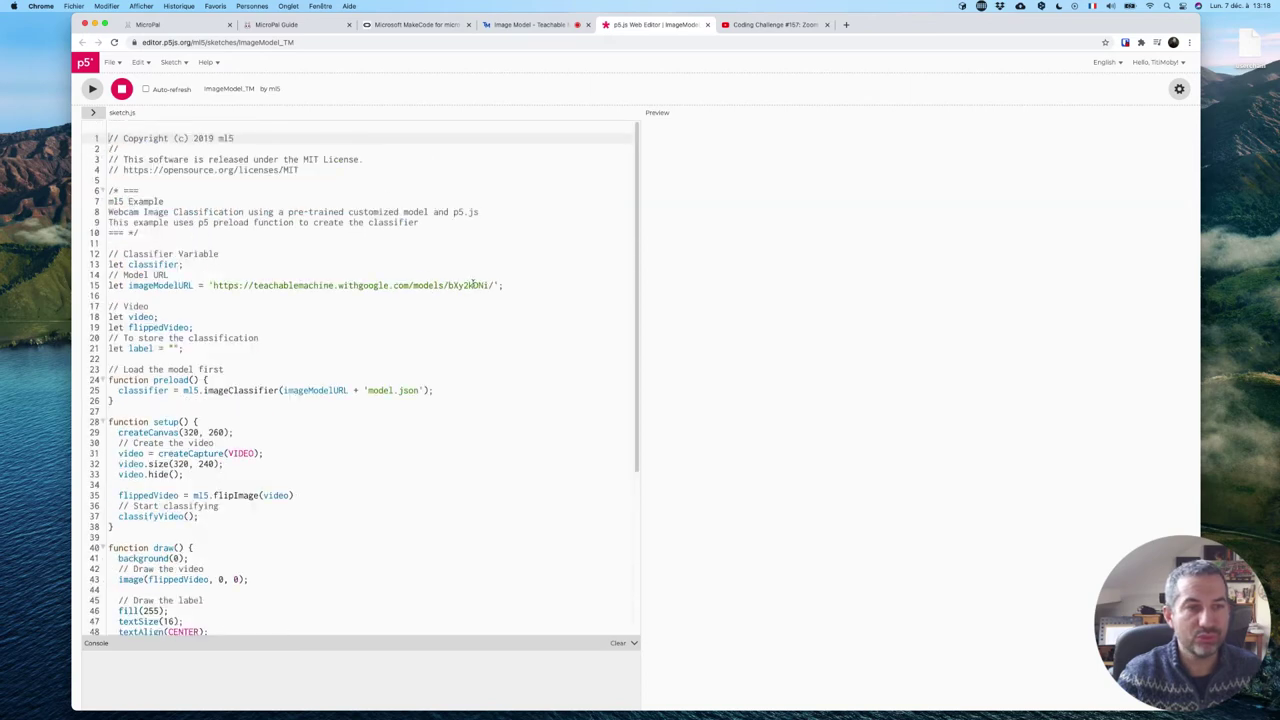
pyautogui.click(93, 88)
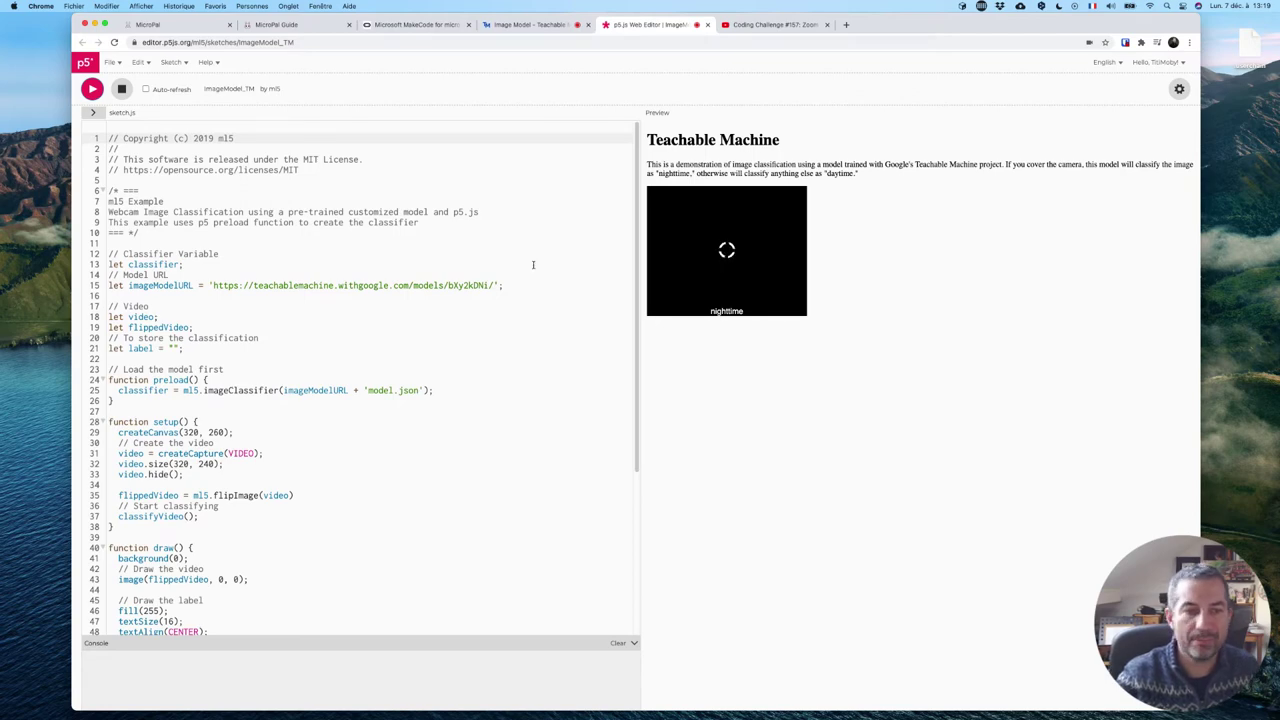
# - Compare the model URL in the sketch with the link in Teachable Machine's p5.js snippet, ending back in the p5.js Web Editor
pyautogui.scroll(-1, 503, 265)
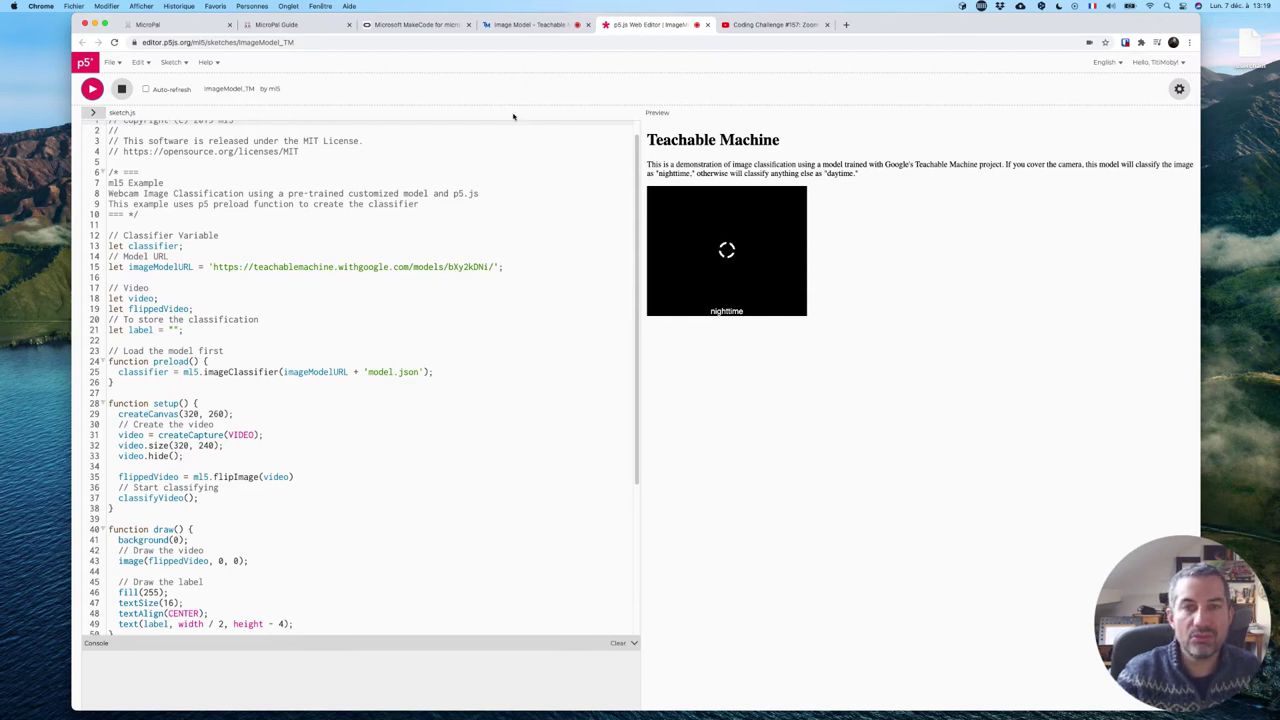
pyautogui.click(527, 24)
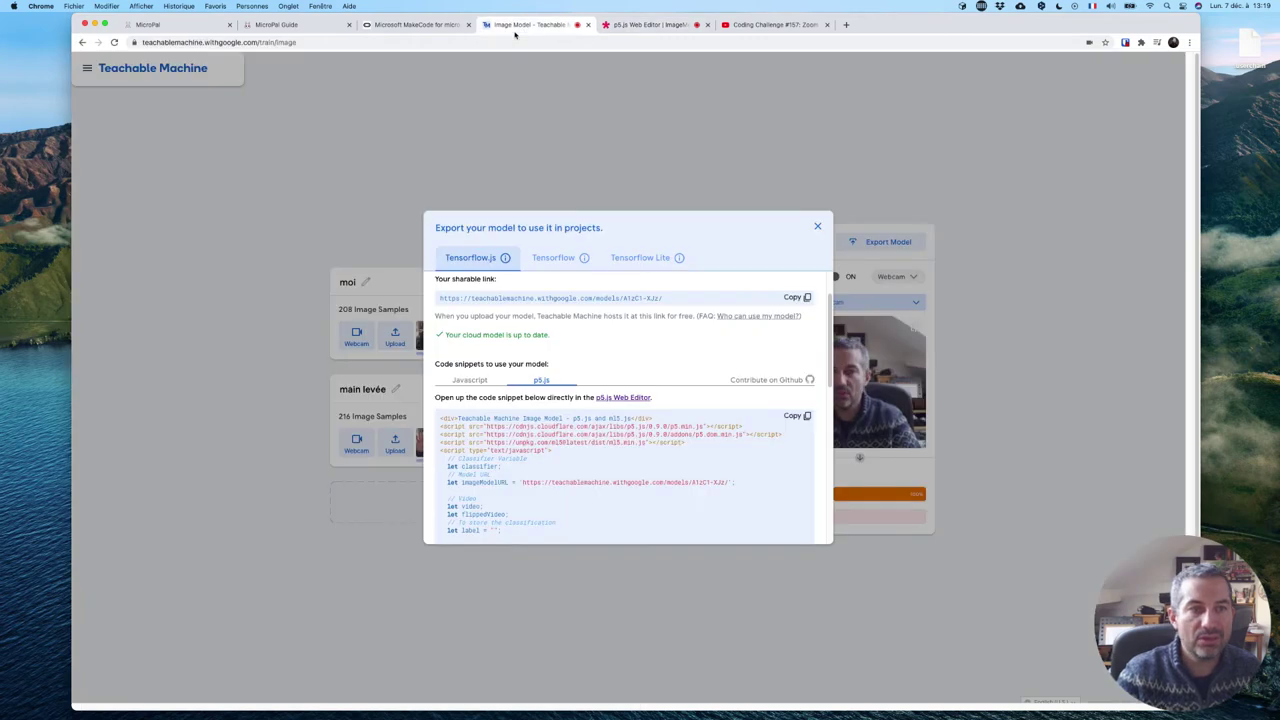
pyautogui.click(641, 27)
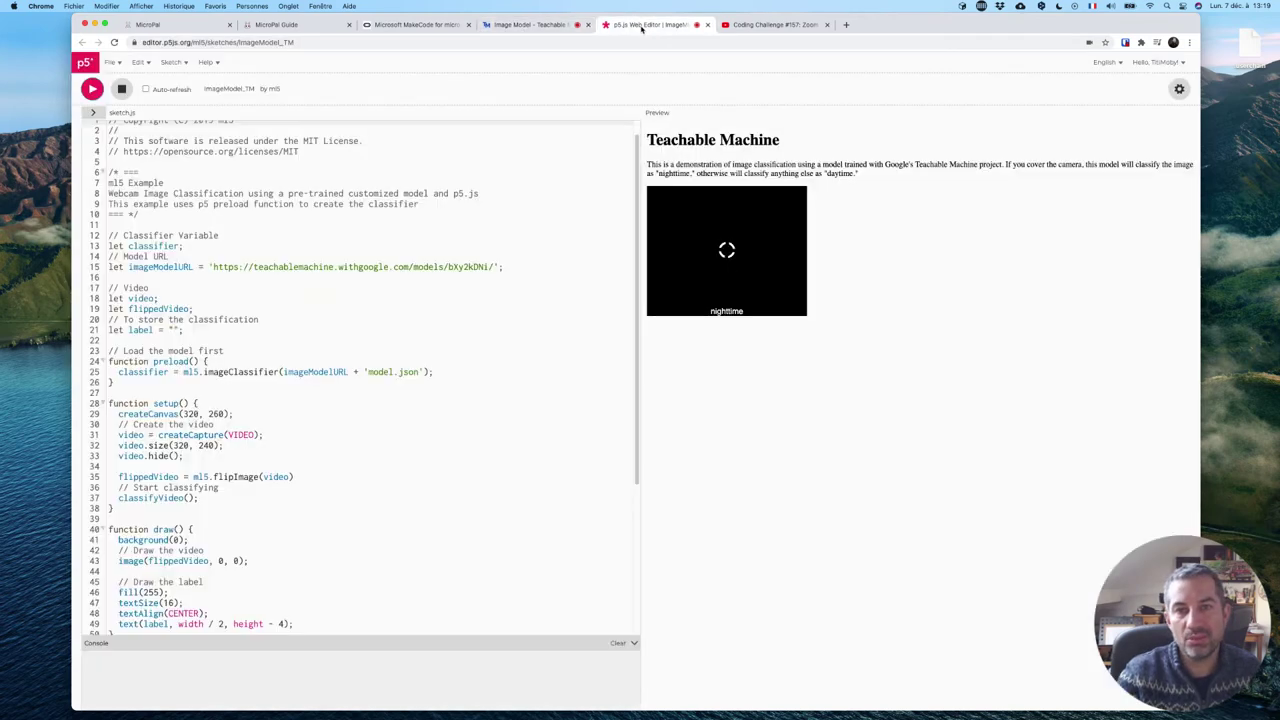